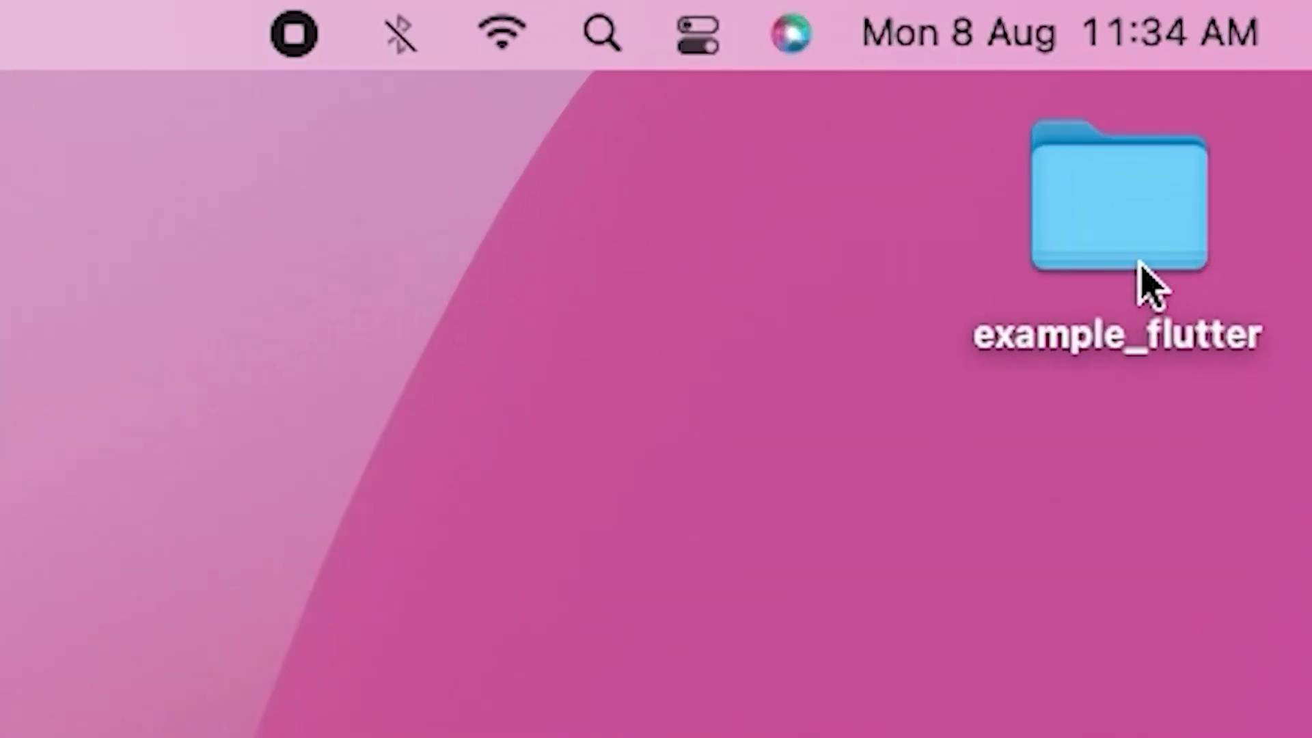
Step: In Finder, go to example_flutter > ios and select Runner.xcworkspace
double_click(1145, 284)
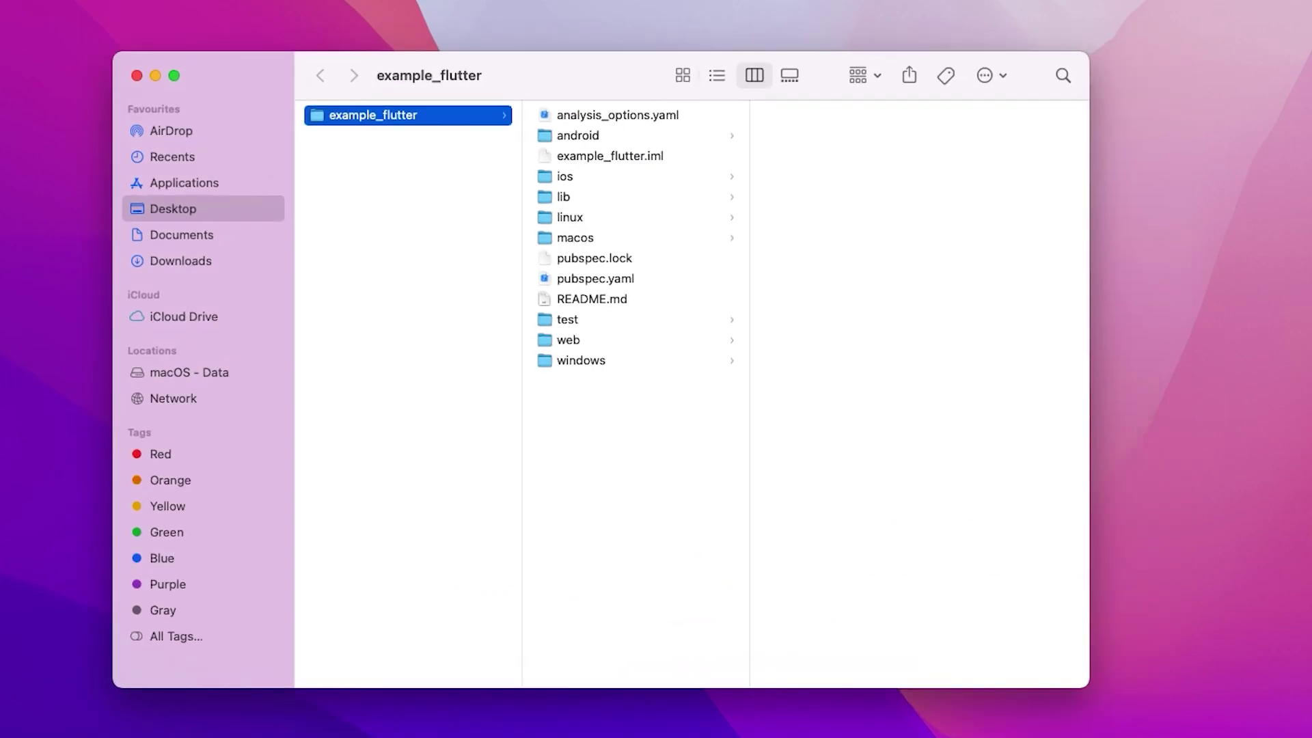
left_click(616, 176)
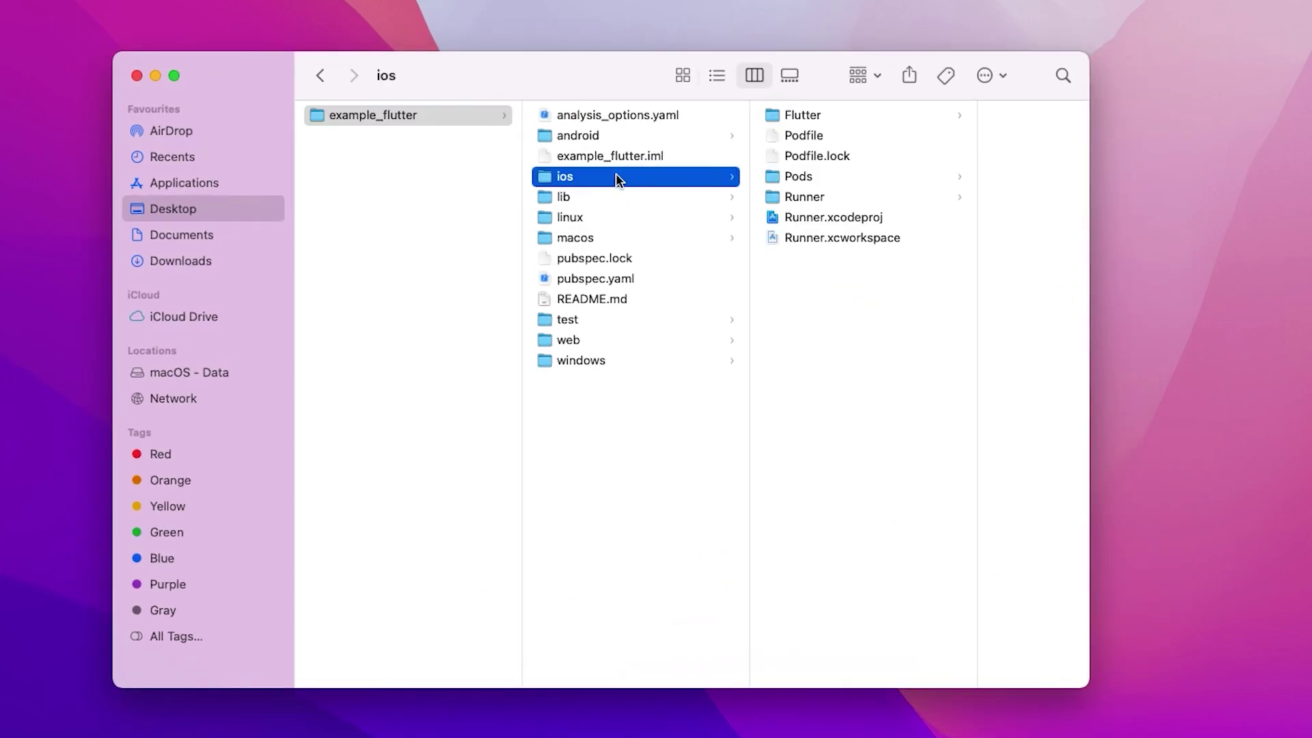
left_click(836, 243)
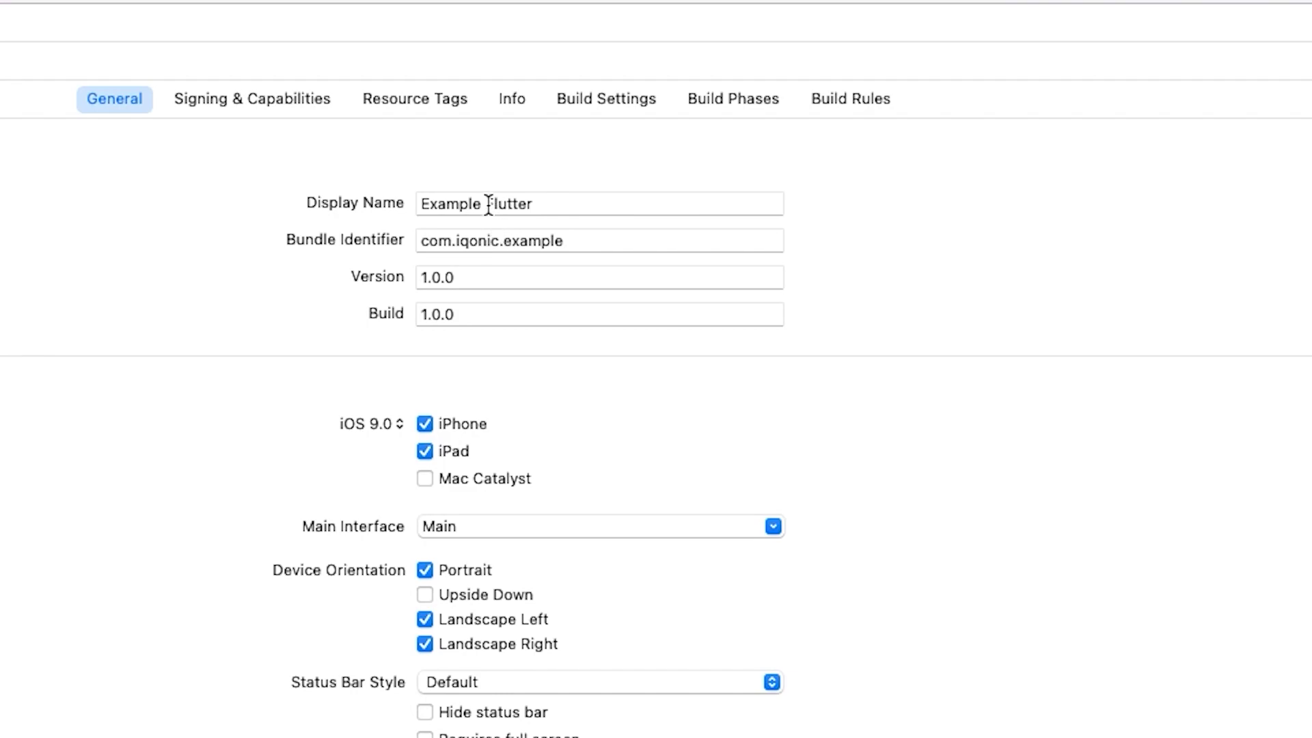
Step: Replace the Runner Display Name 'Example Flutter' with 'ENTER YOUR APP NAME...'
left_click(483, 204)
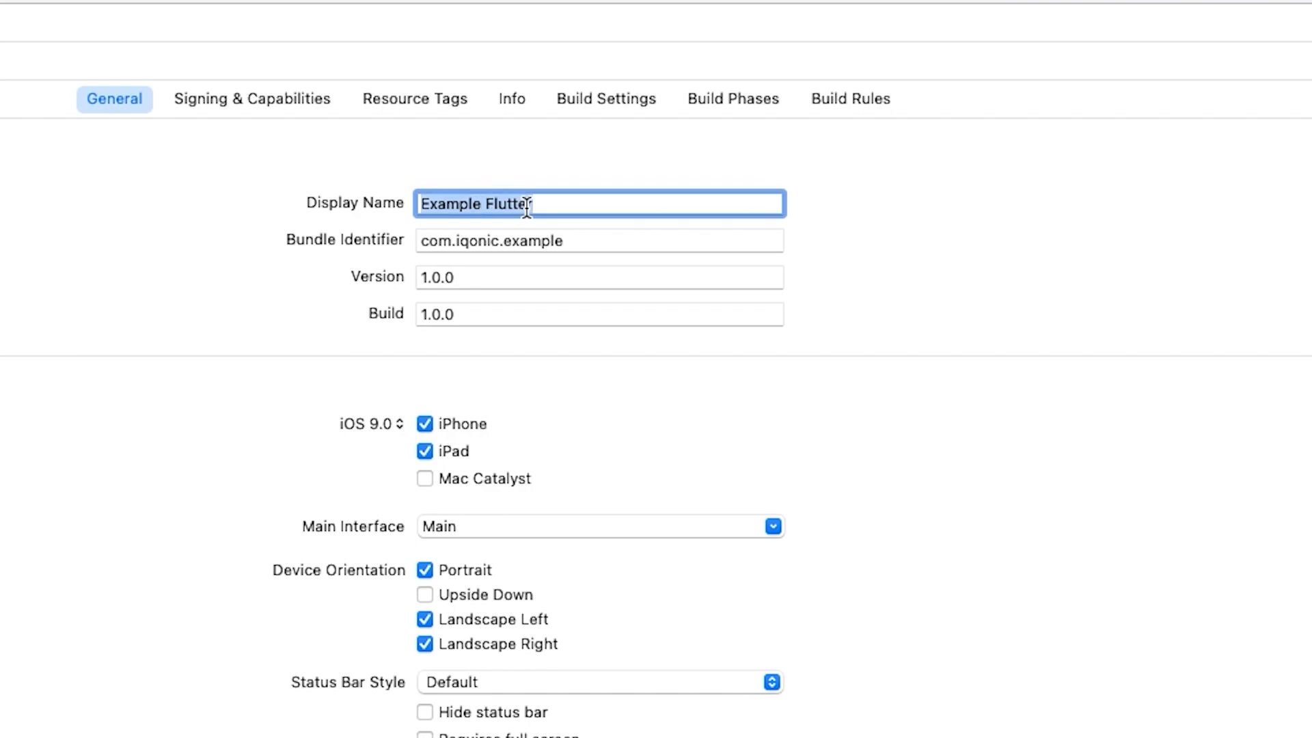
type("ENTER YOUR APP NAME...")
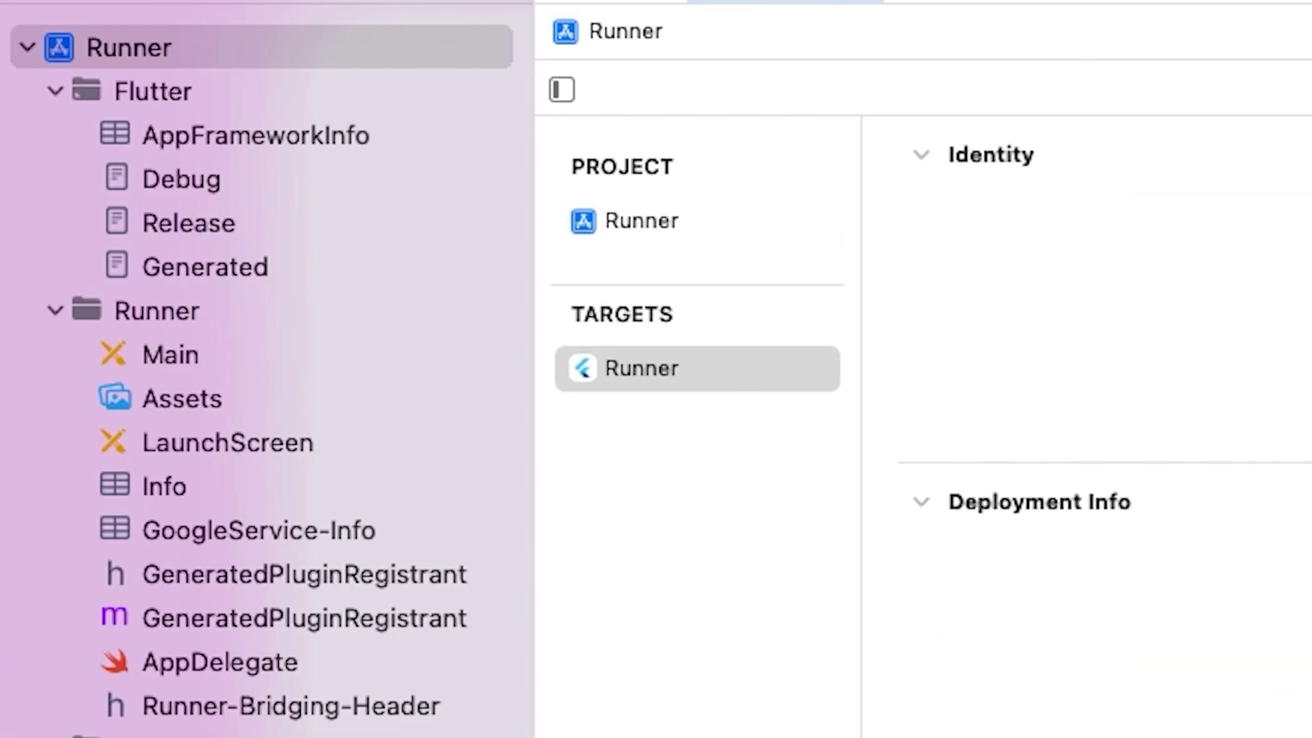
Step: Show the default AppIcon set in the Runner folder's Assets catalog
left_click(153, 315)
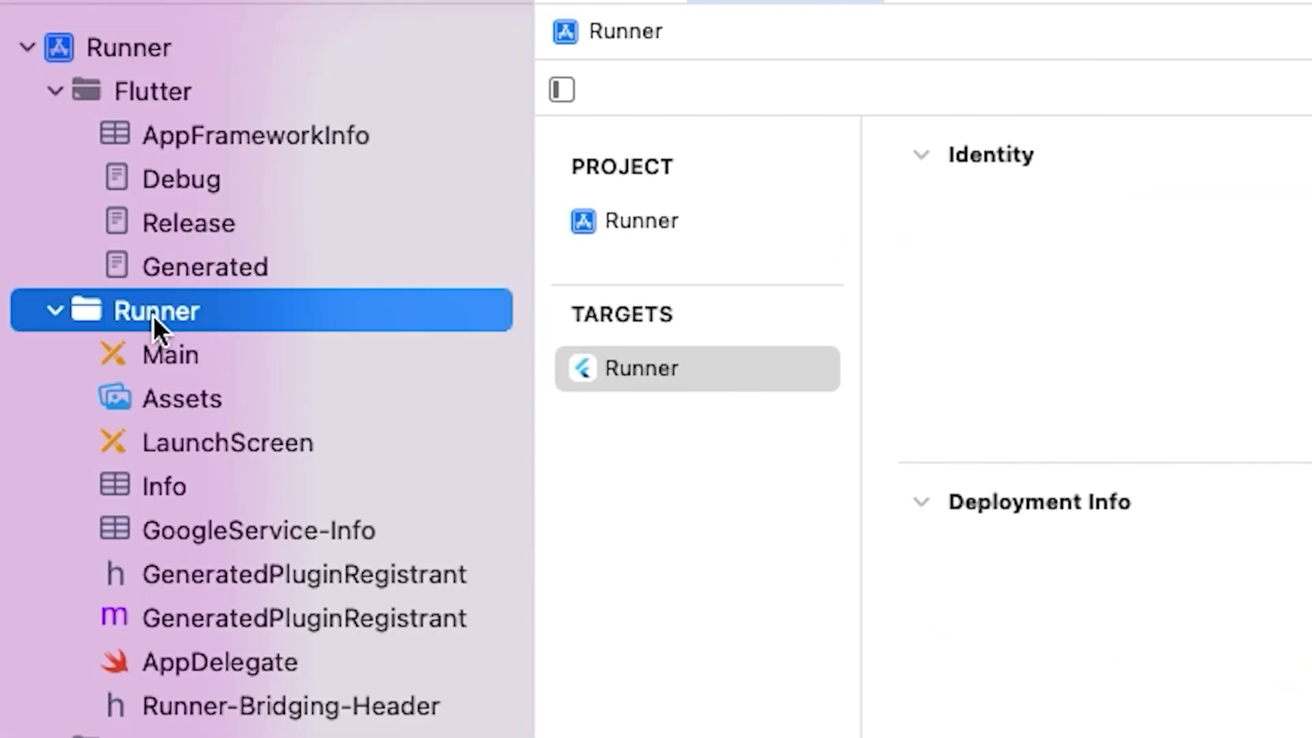
left_click(172, 405)
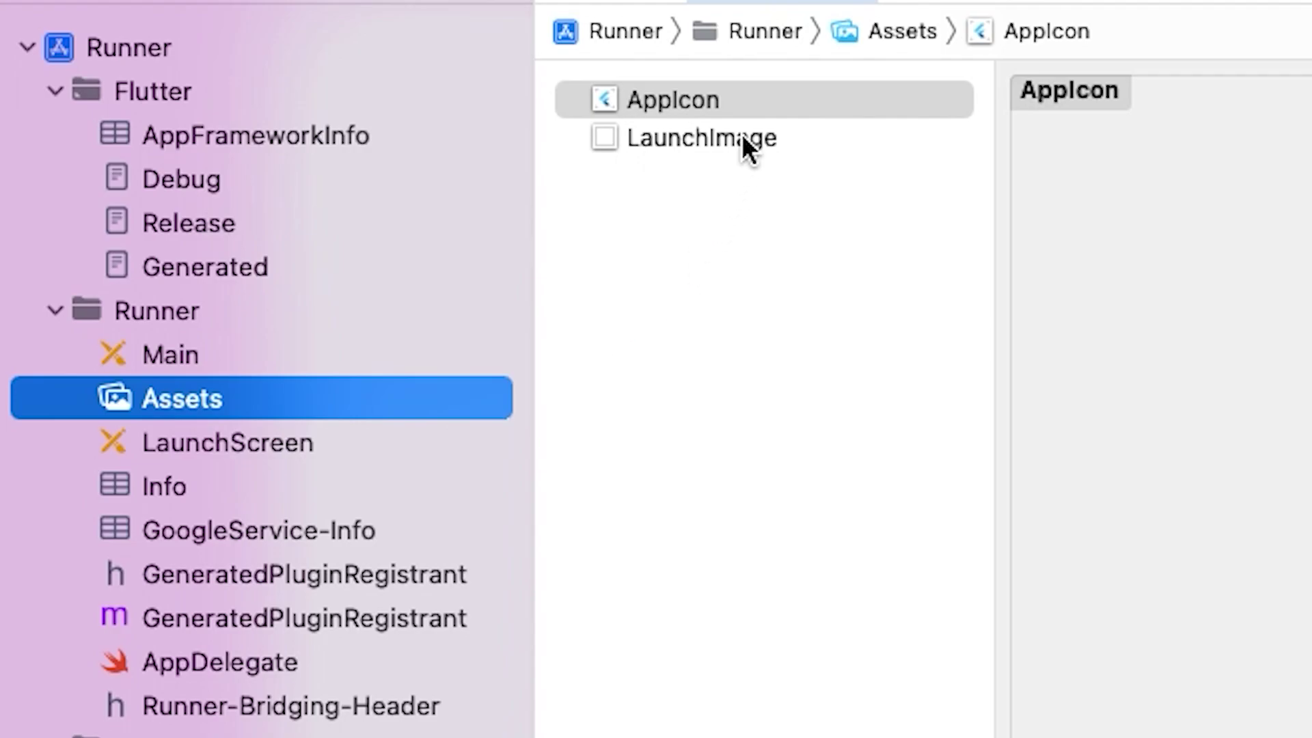
left_click(77, 21)
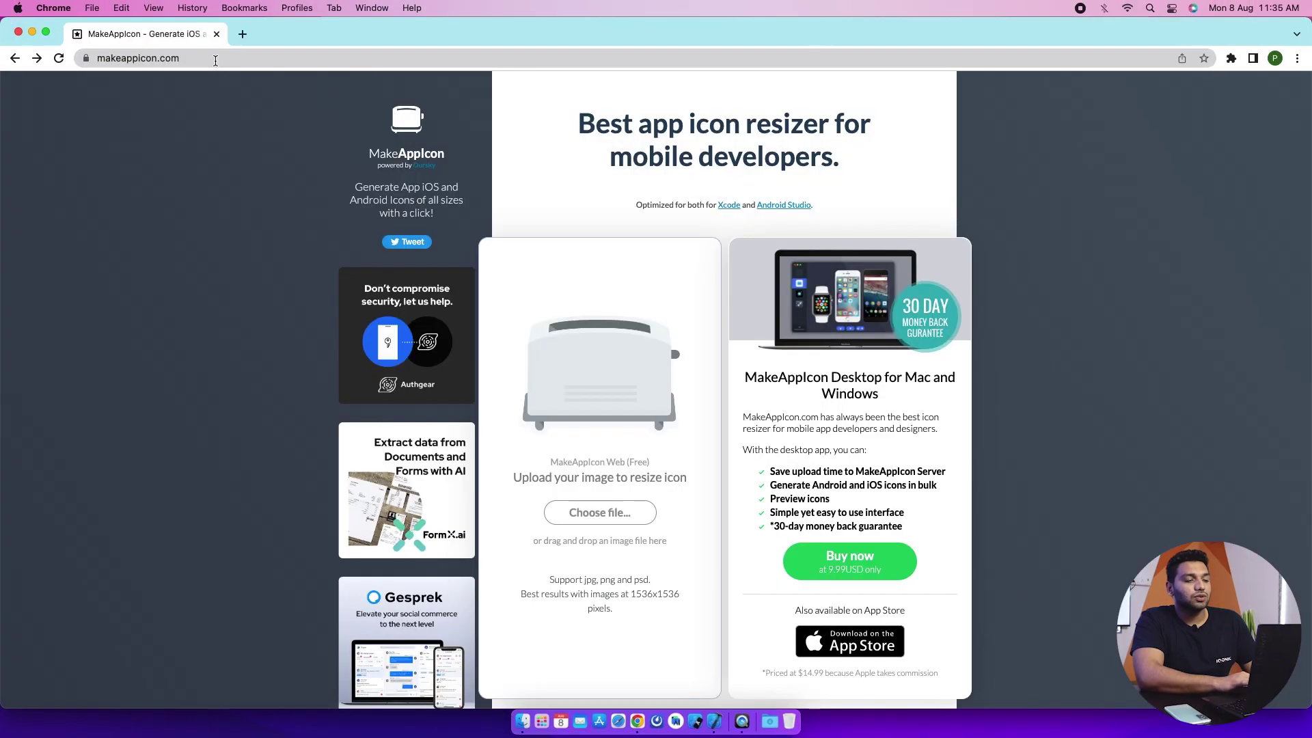
Step: Upload logo.jpg from the Downloads stack to makeappicon.com
left_click(240, 60)
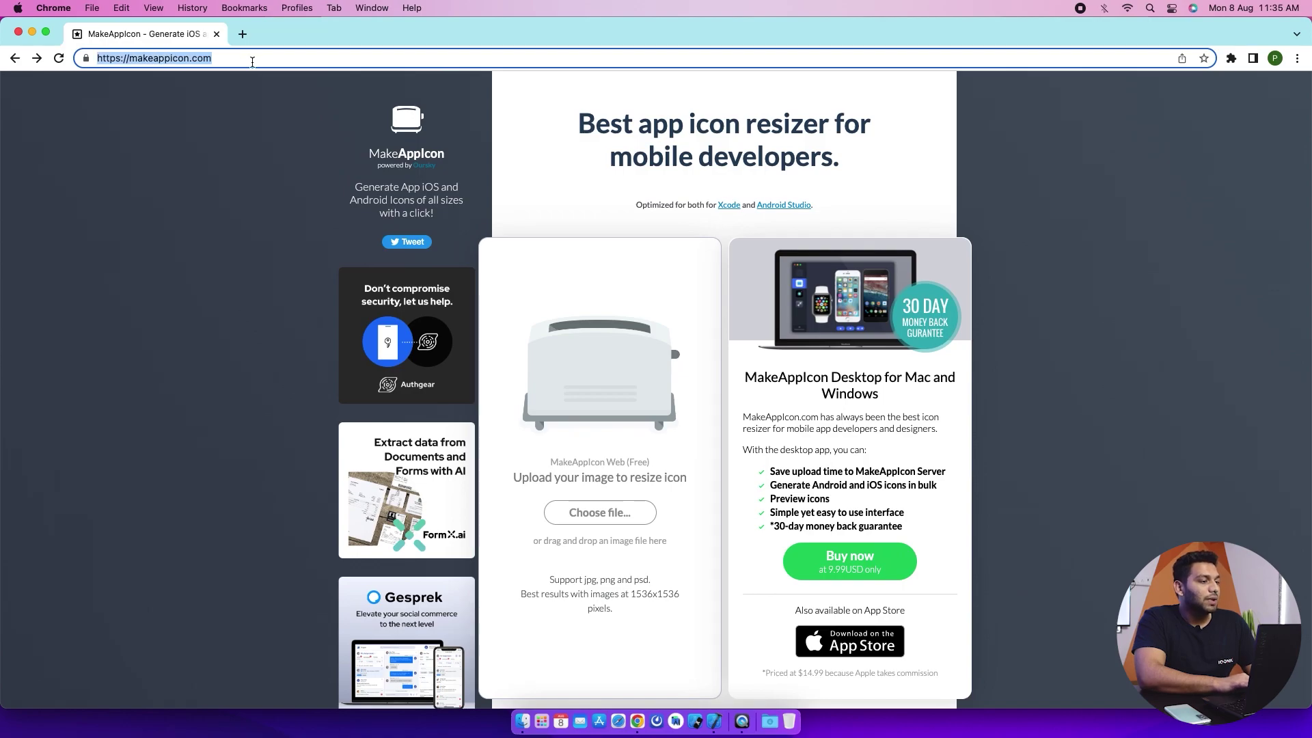
left_click(555, 400)
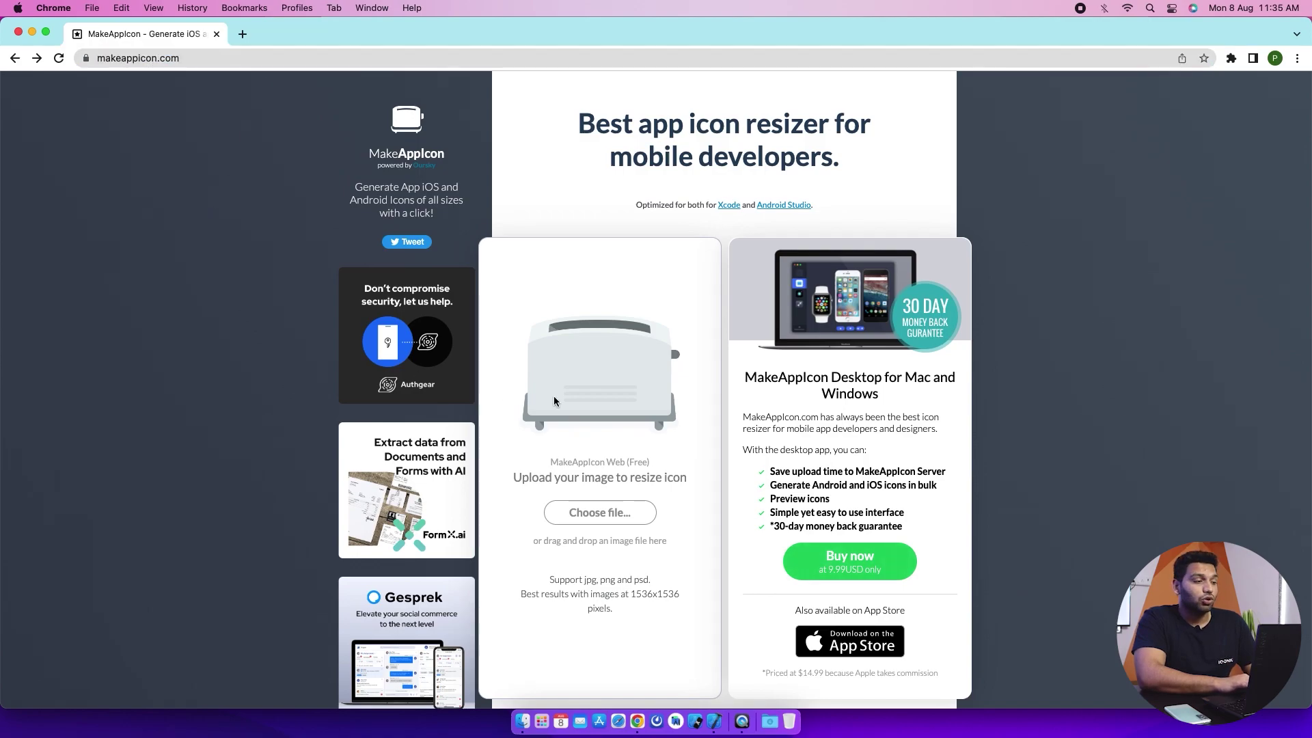
left_click(771, 728)
left_click_drag(682, 555, 607, 348)
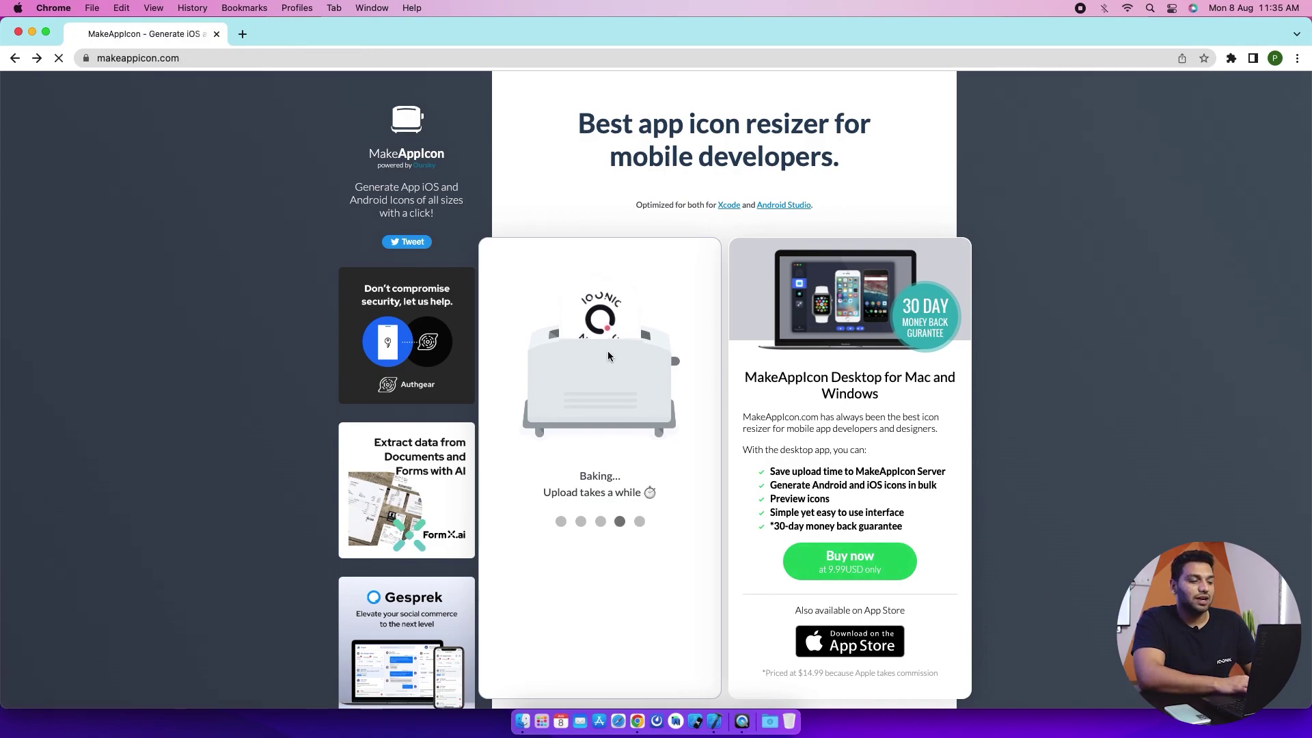
Step: Enter the suggested email address in the icon download form
left_click(682, 302)
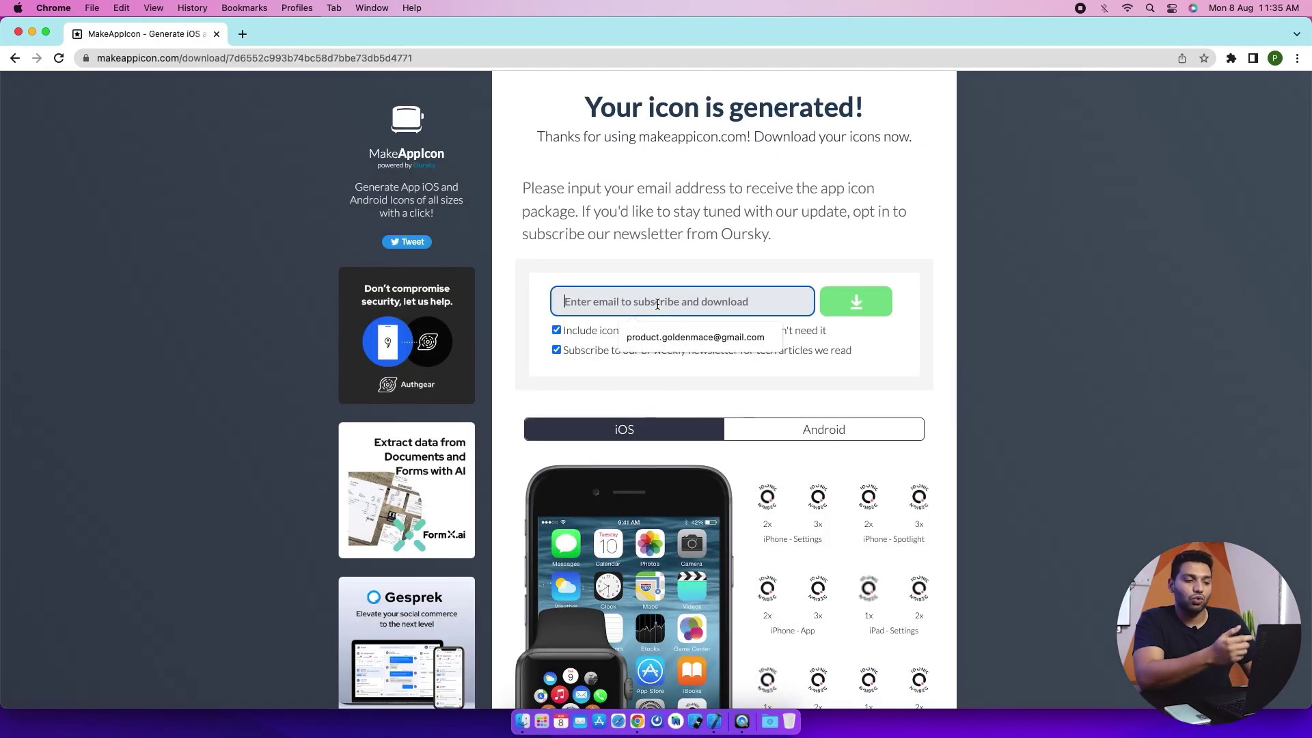
left_click(682, 341)
left_click(767, 305)
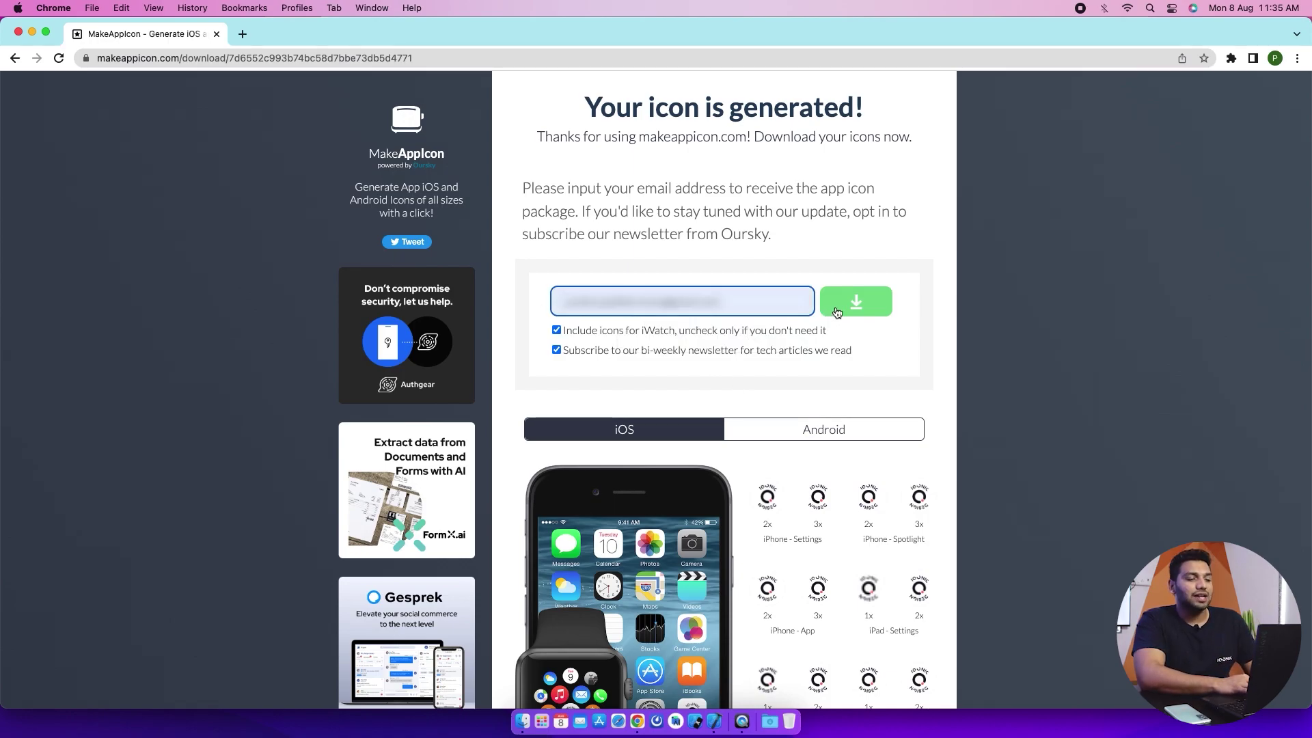
Step: Download the generated icons and add the ios AppIcon.appiconset to Runner's Assets
left_click(837, 303)
left_click(711, 535)
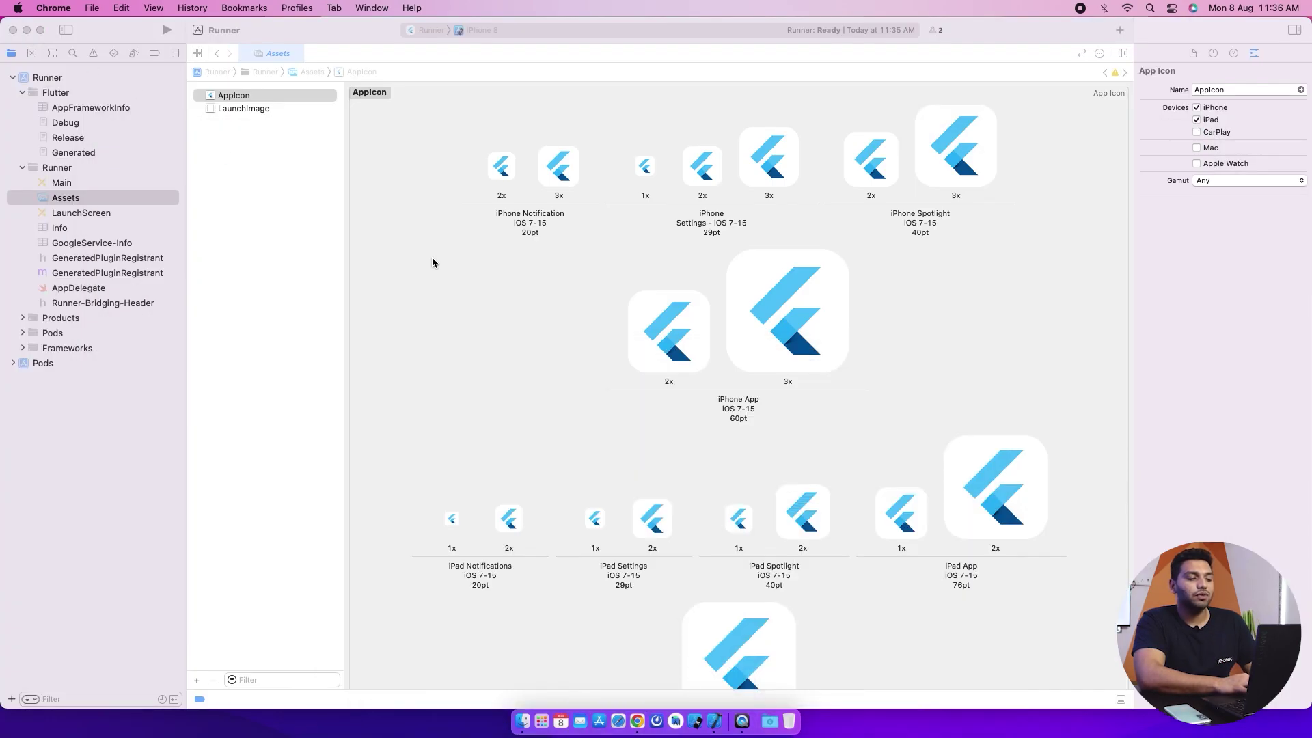
left_click(771, 721)
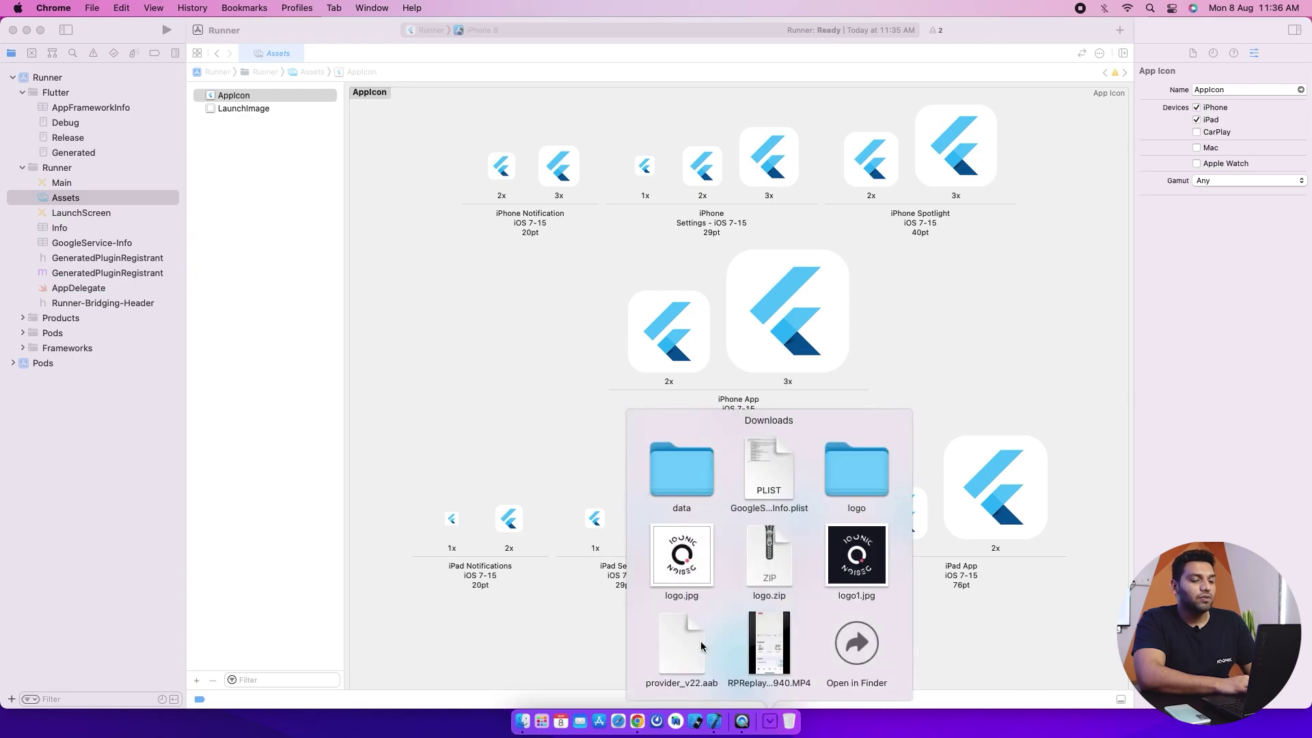
left_click(834, 475)
left_click(851, 562)
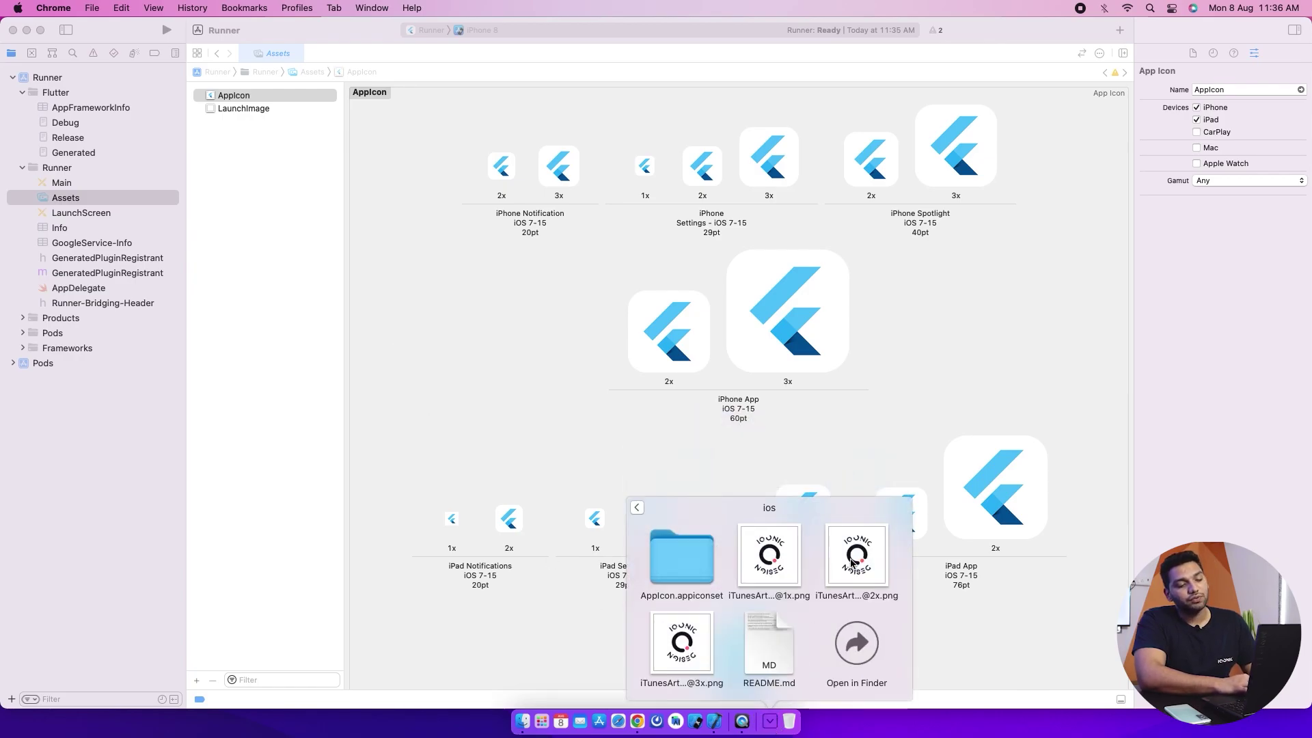
left_click(677, 564)
left_click(510, 419)
left_click_drag(681, 559, 242, 117)
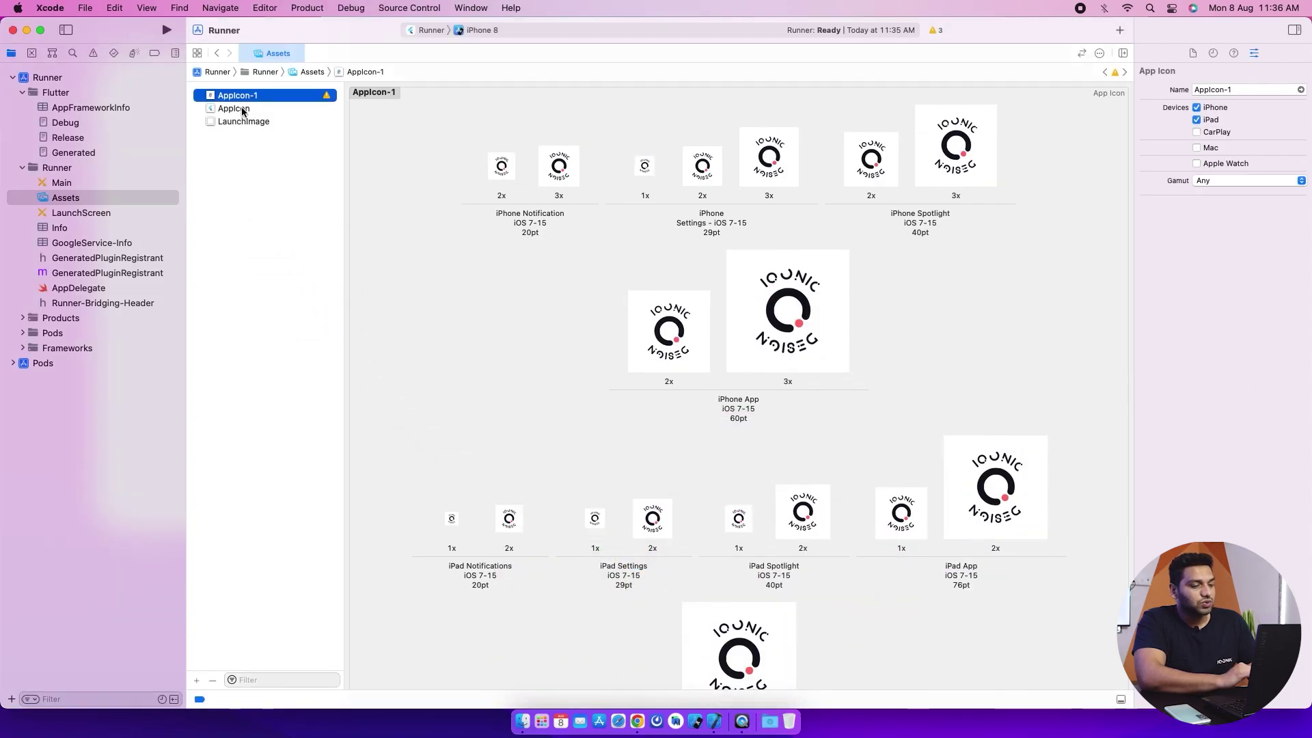
Step: Delete the old Flutter AppIcon set and rename the new logo set to AppIcon
left_click(242, 109)
left_click(245, 110)
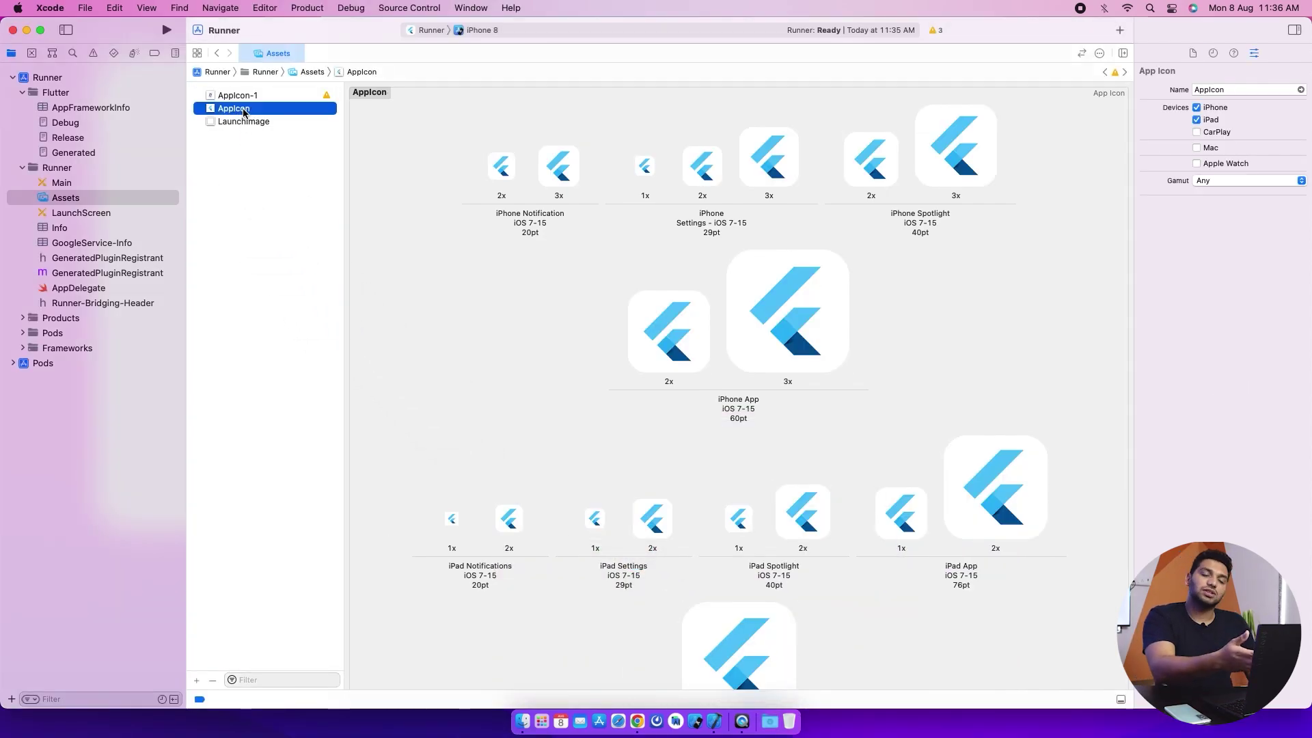
right_click(245, 112)
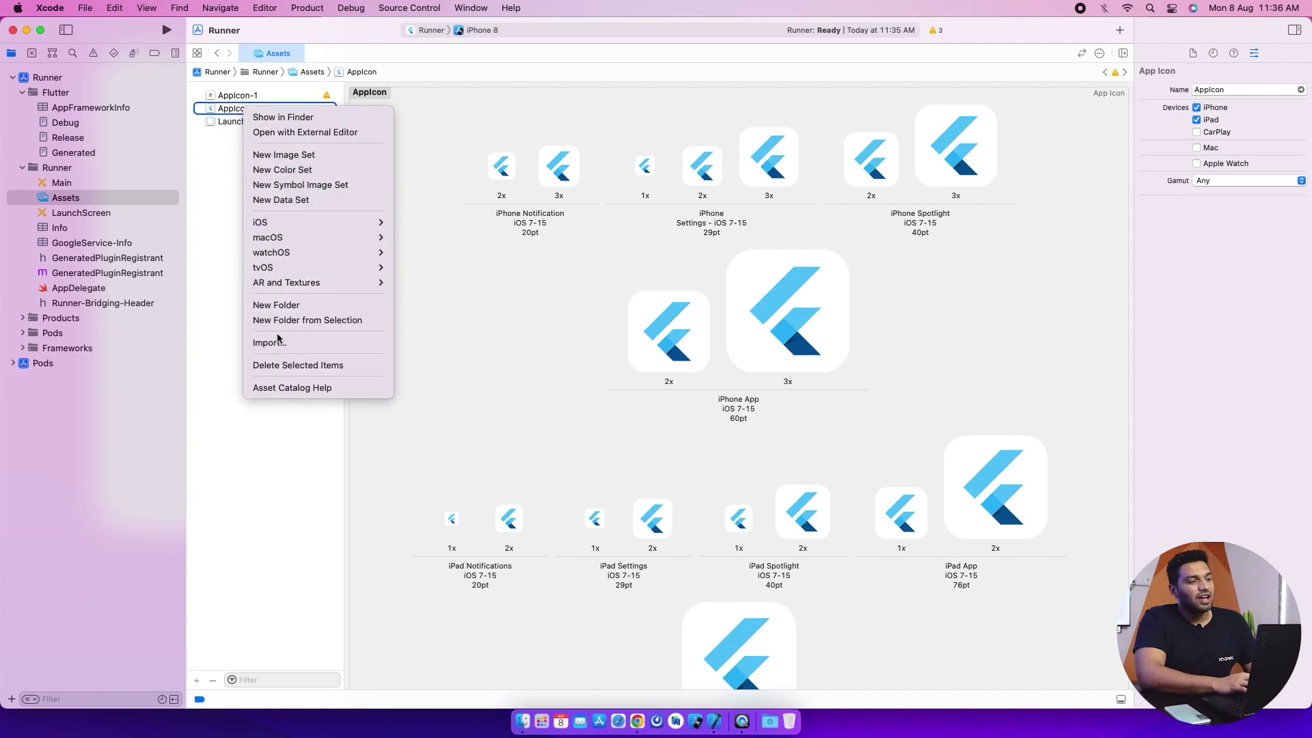
left_click(280, 365)
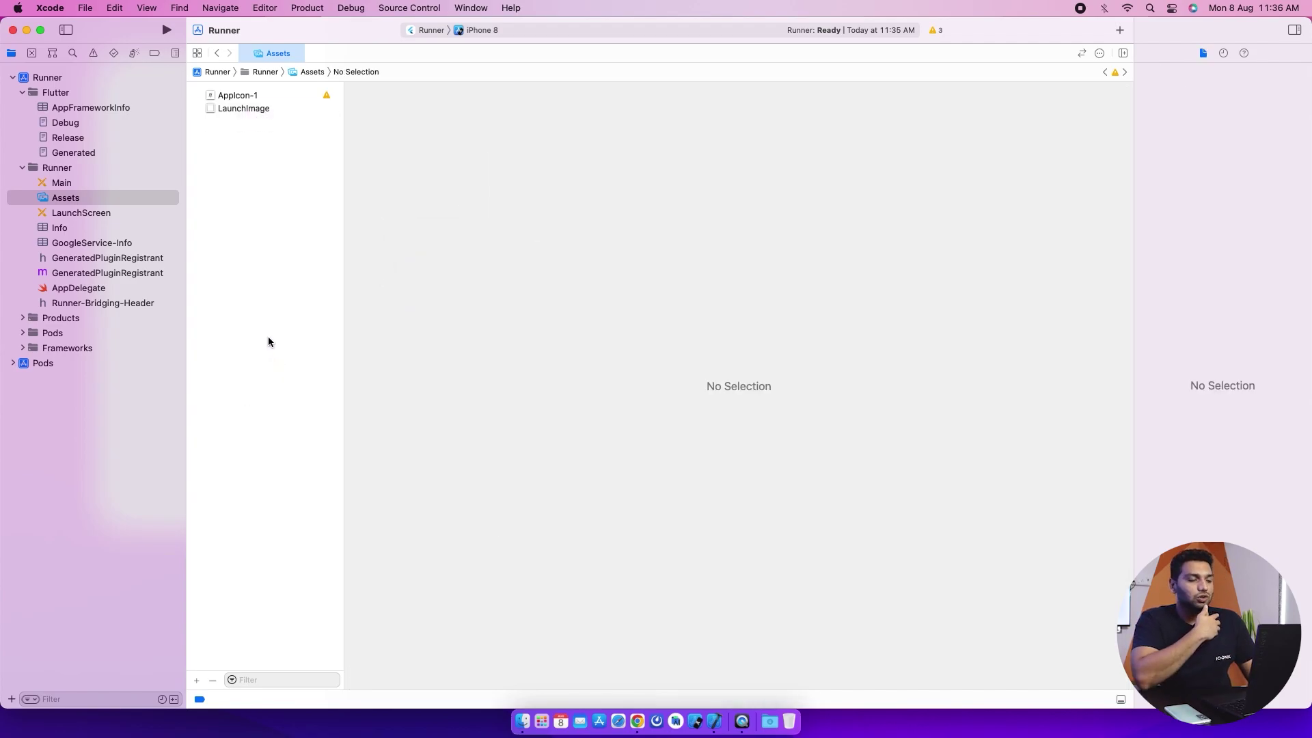
left_click(286, 97)
scroll(831, 455, "down", 3)
scroll(797, 601, "down", 2)
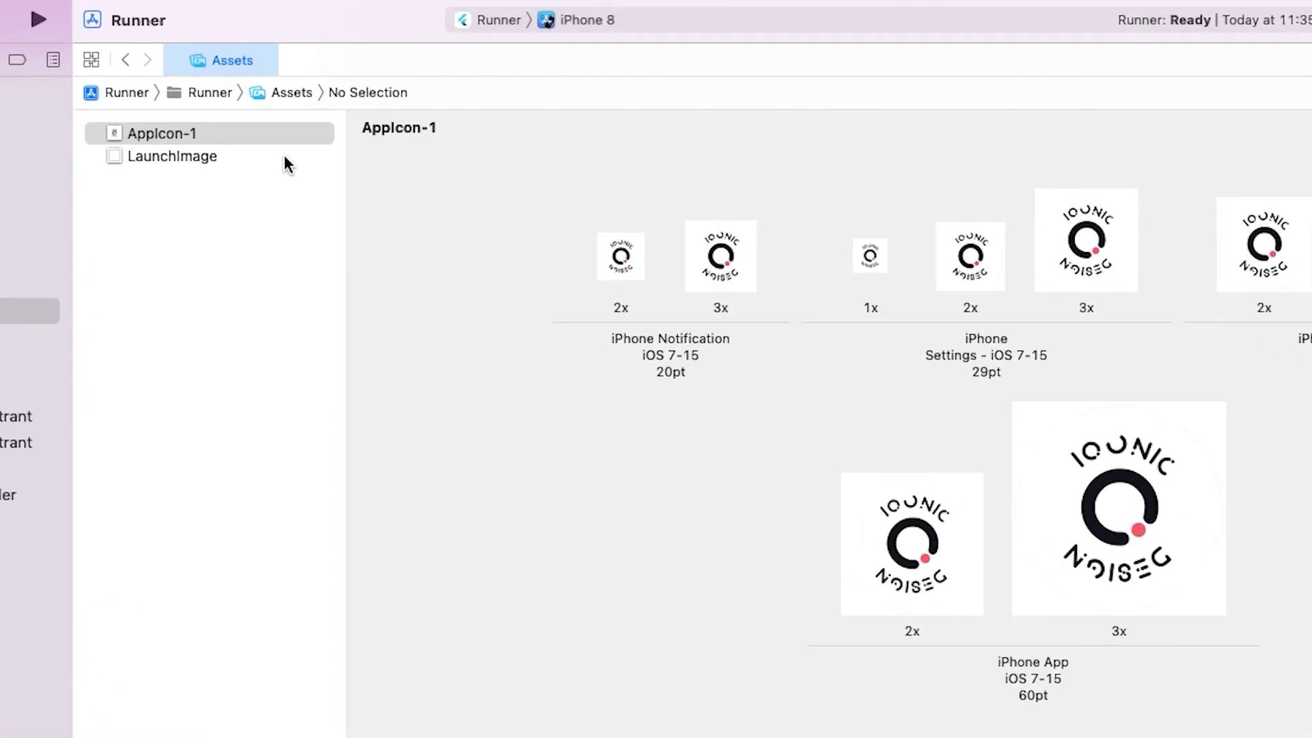
left_click(252, 137)
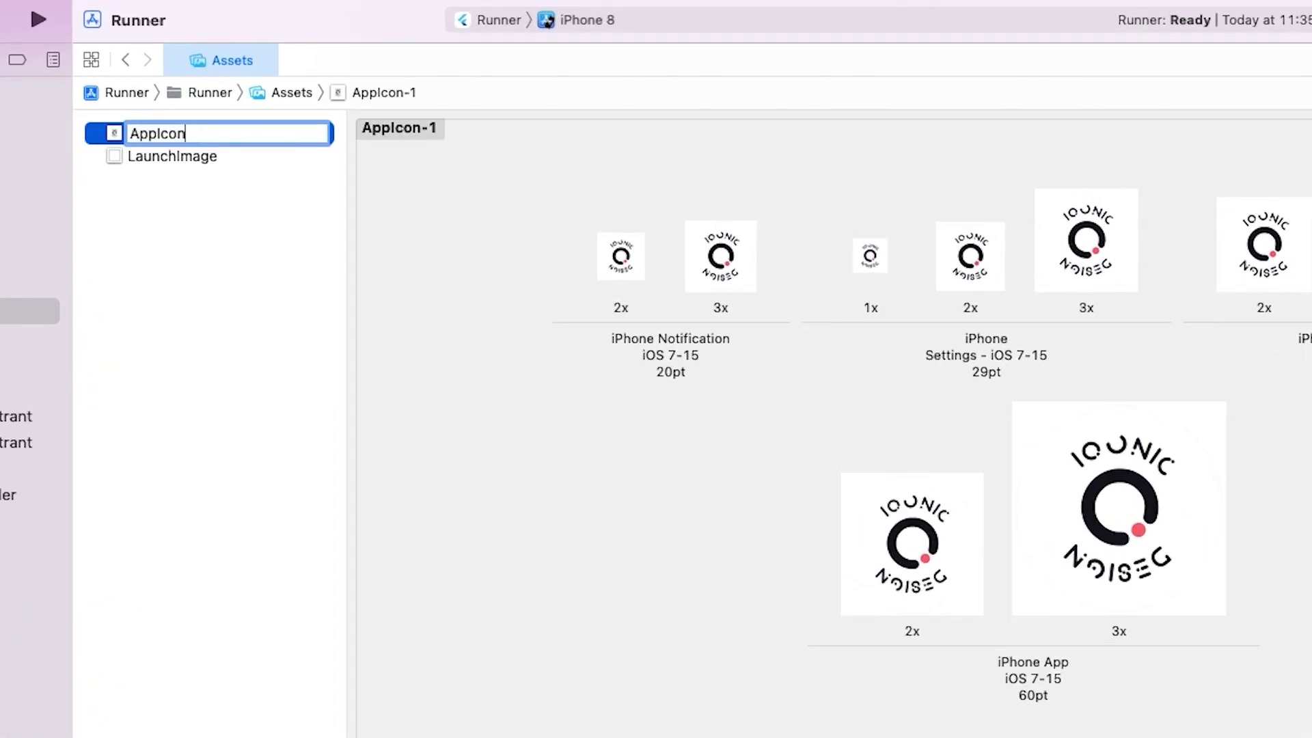
key("Return")
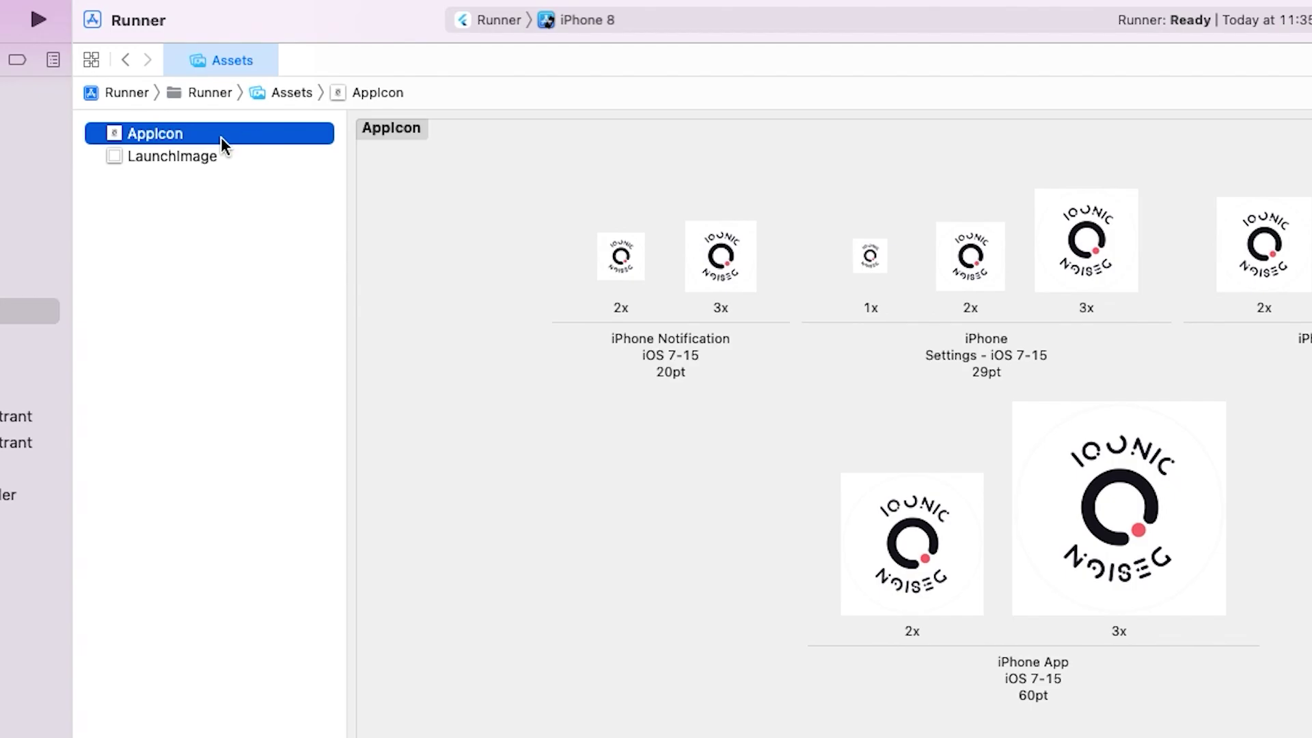